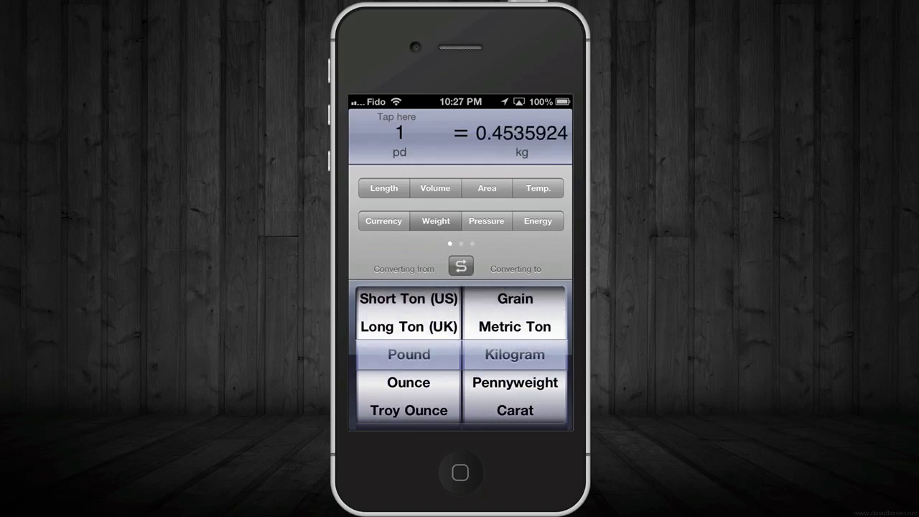
Step: Enter 130 pounds to get 58.96701 kg
type("1")
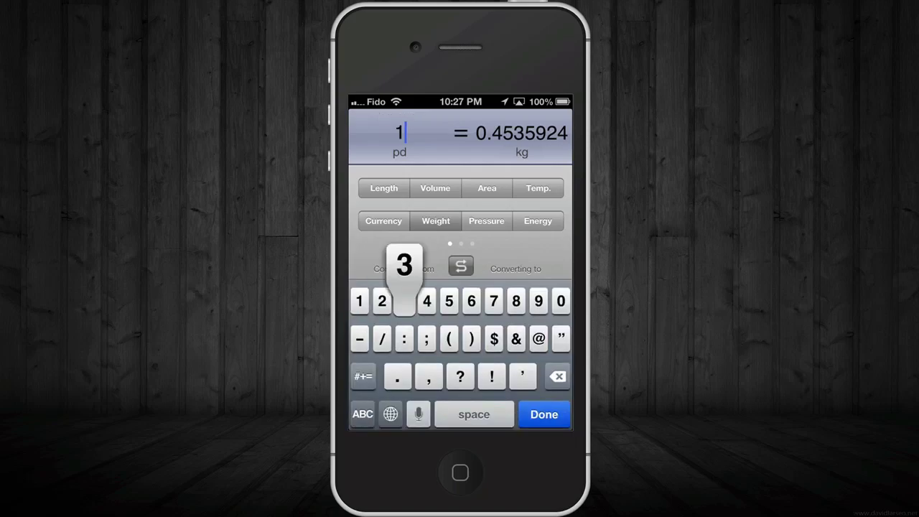
type("30")
left_click(543, 414)
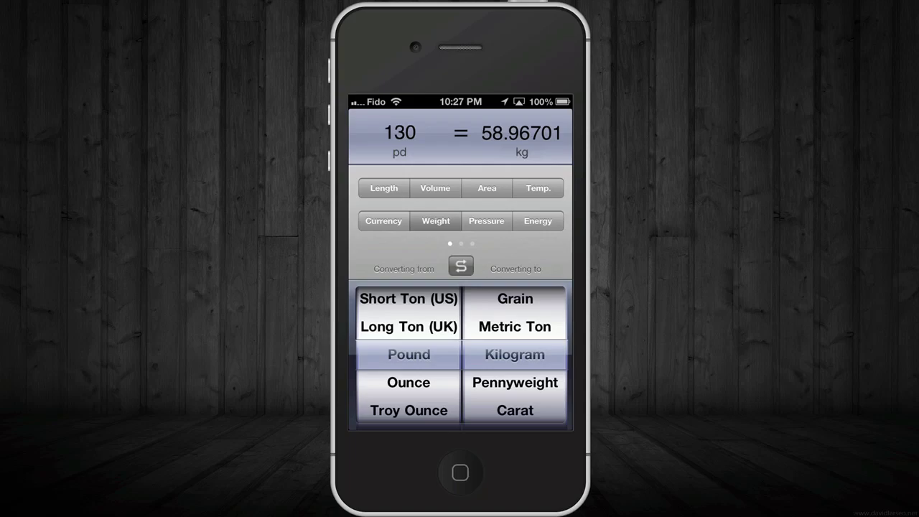
Step: Browse the Length and Area categories, spinning both area unit pickers
left_click(384, 188)
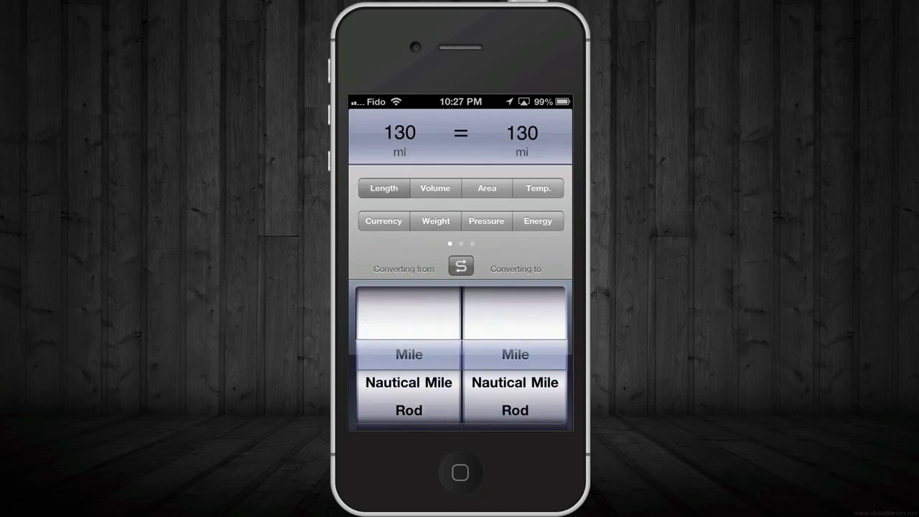
left_click(487, 188)
left_click_drag(410, 402, 409, 316)
left_click_drag(515, 323, 515, 359)
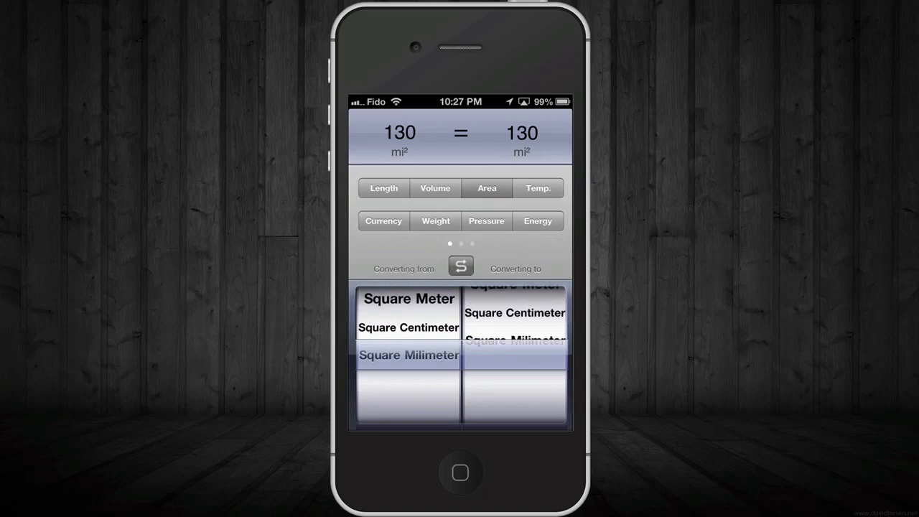
Step: In Temp., set Fahrenheit to Celsius so 130 F converts to 54.44444 C
left_click(538, 188)
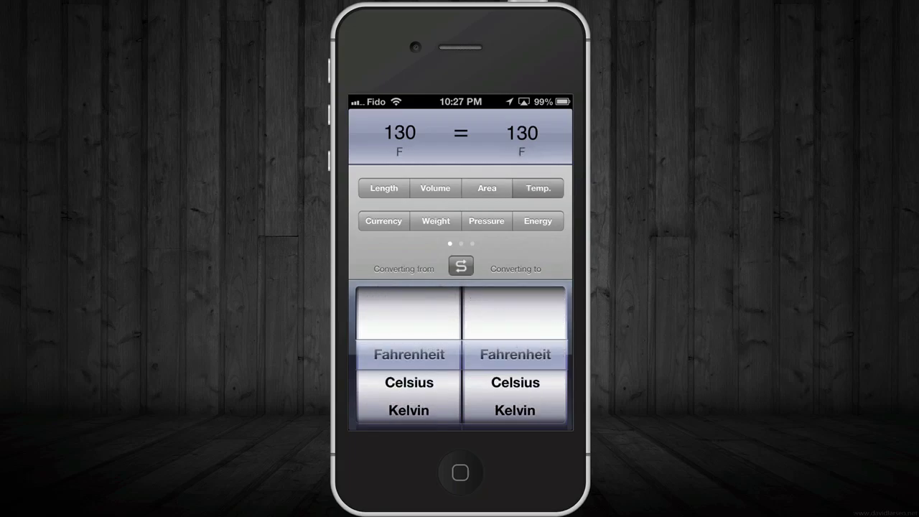
left_click_drag(409, 402, 410, 352)
left_click_drag(515, 388, 515, 359)
left_click_drag(409, 352, 409, 410)
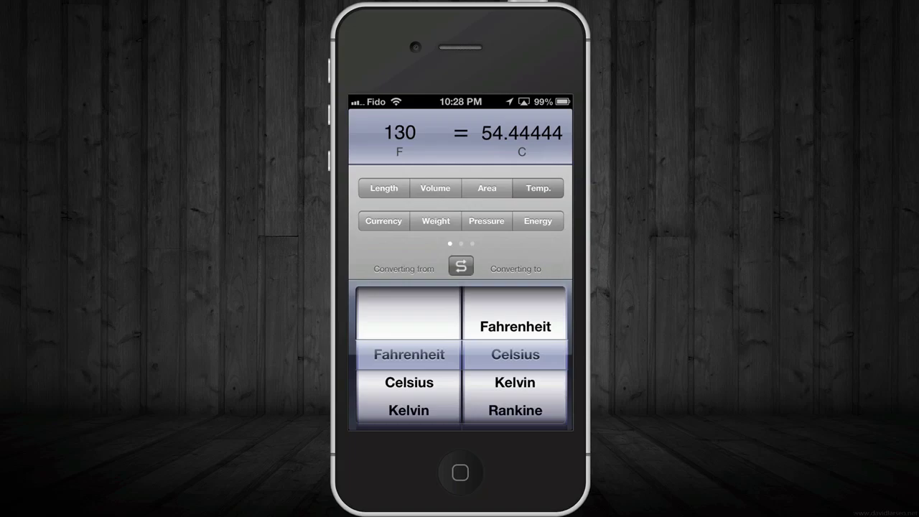
Step: Reverse to Celsius-to-Fahrenheit and enter 10, giving 50 F
left_click(461, 266)
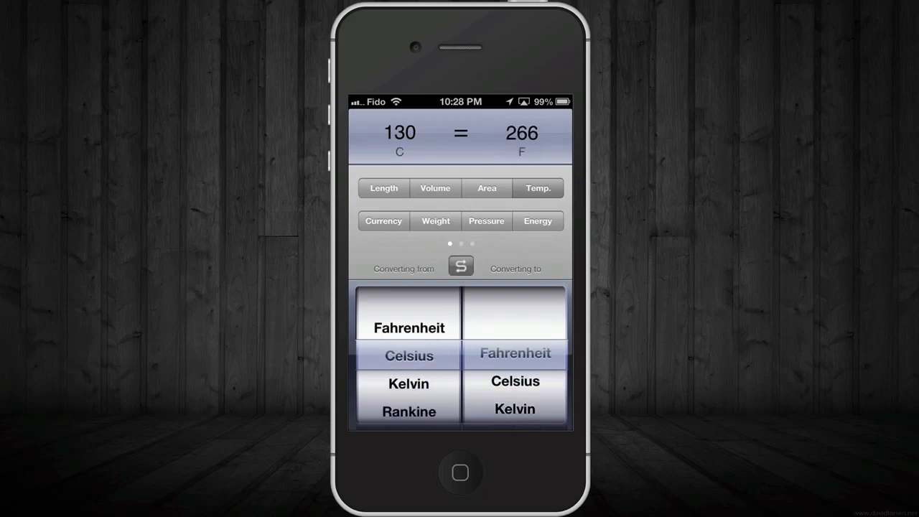
left_click(400, 133)
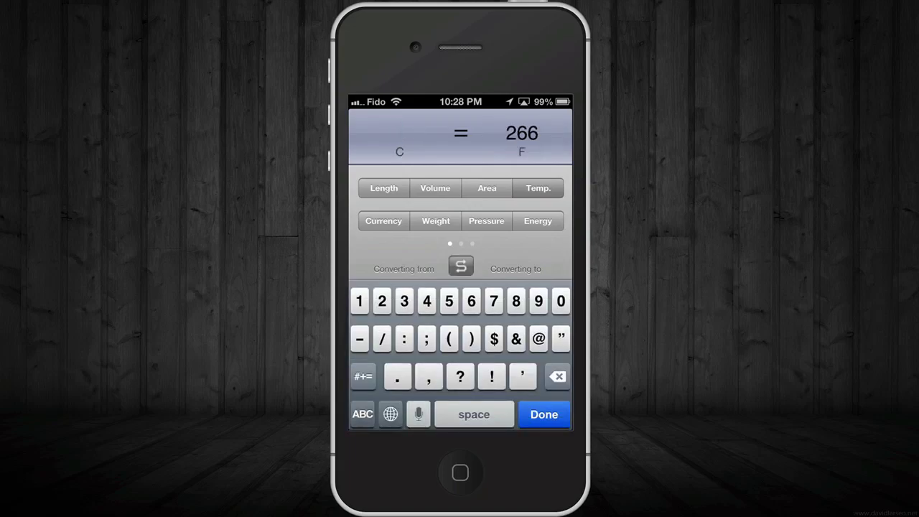
type("10")
left_click(544, 415)
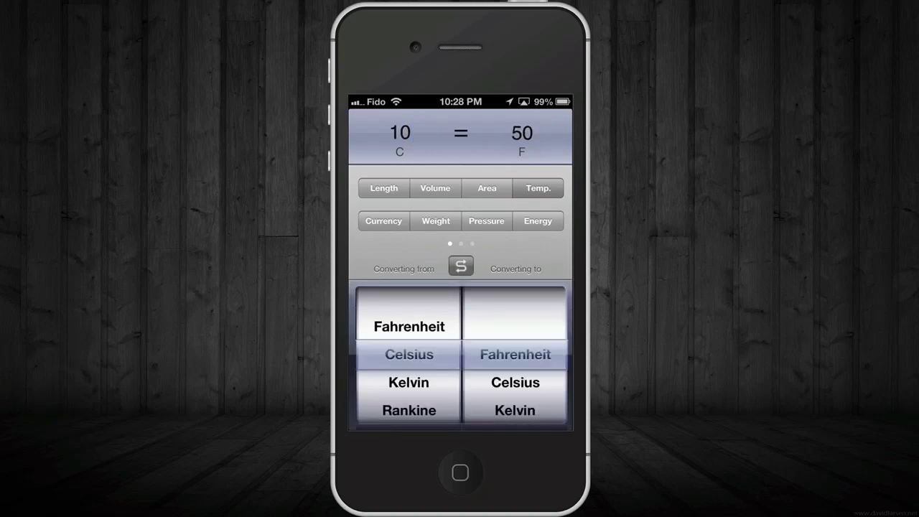
Step: Flip the conversion direction four times, then leave the temperature category
left_click(461, 266)
left_click(461, 266)
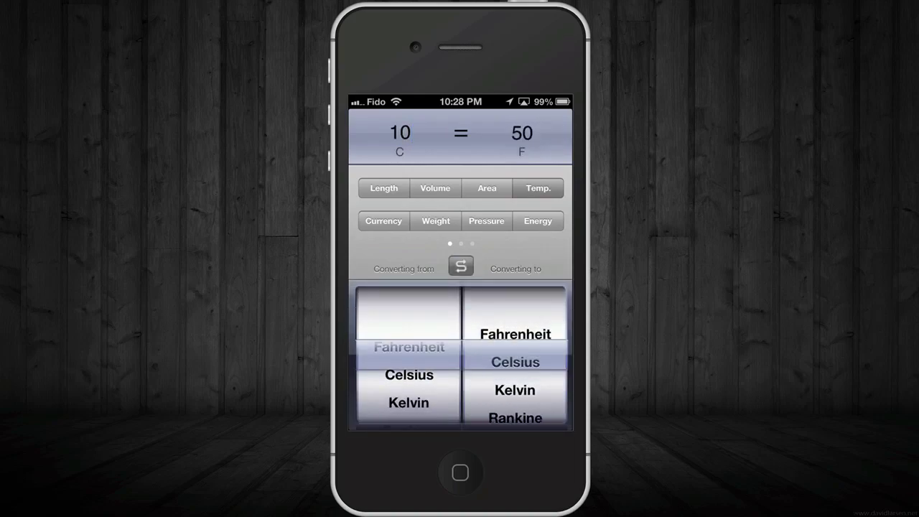
left_click(461, 266)
left_click(461, 266)
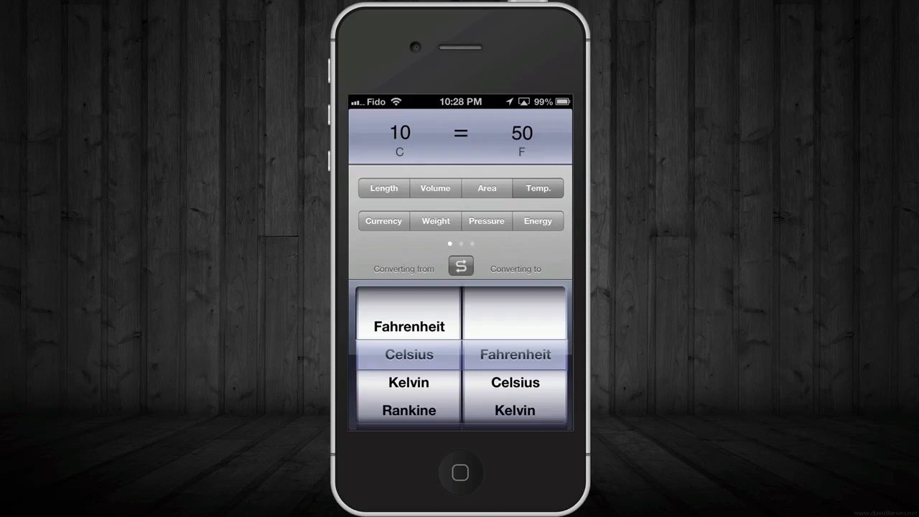
left_click(385, 188)
Step: Browse the Weight, Pressure and Energy categories, scrolling the unit pickers
left_click(435, 220)
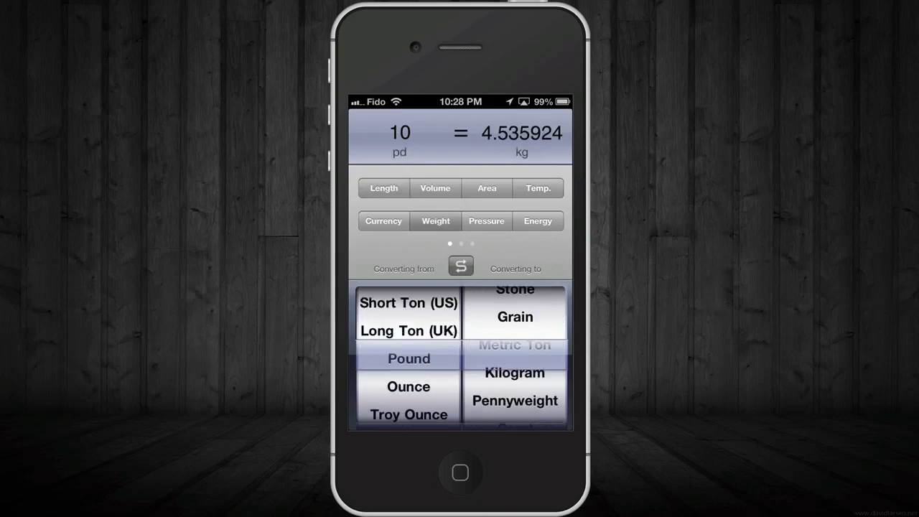
left_click(486, 221)
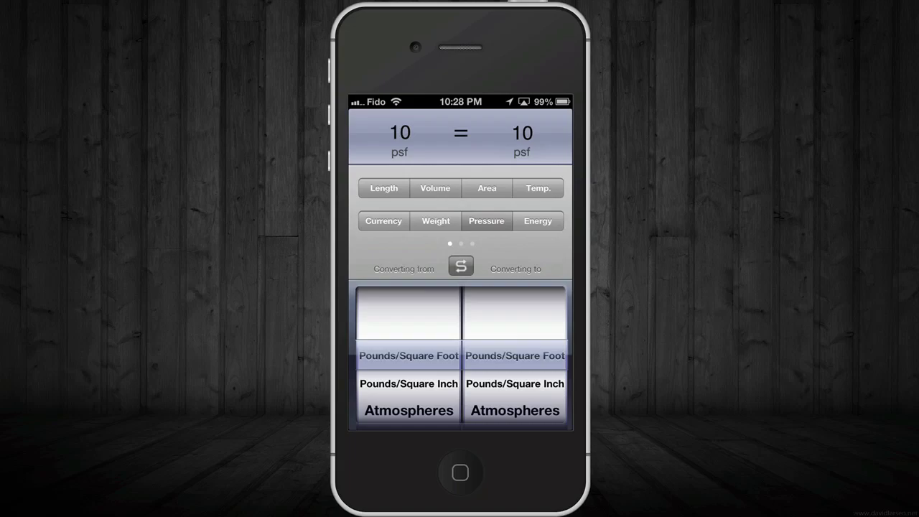
scroll(515, 359, "down", 3)
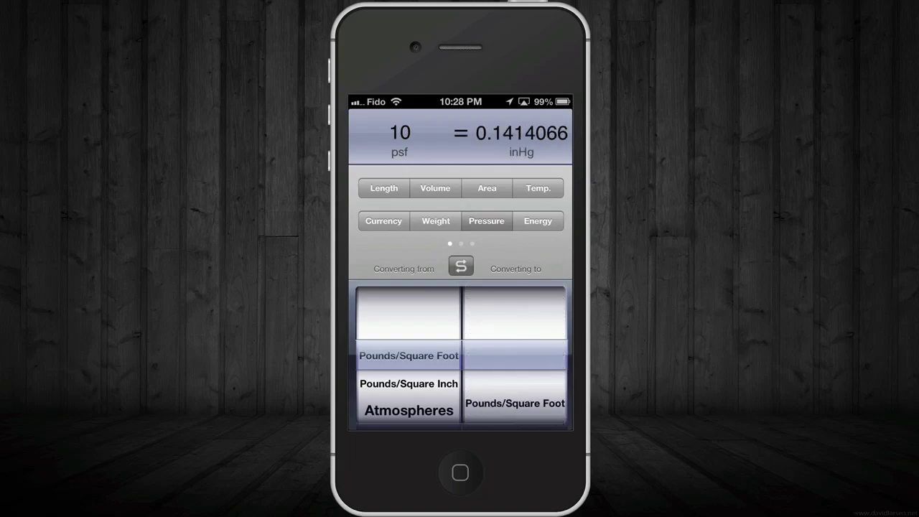
left_click(538, 220)
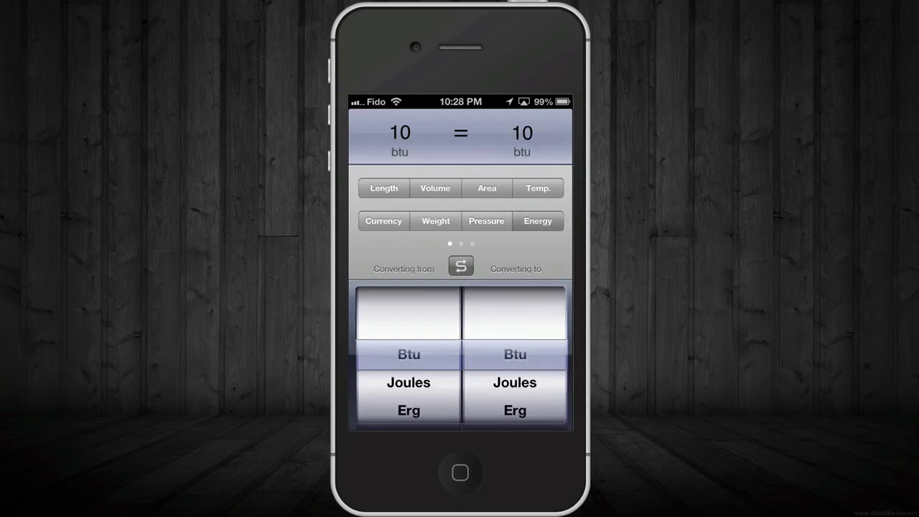
scroll(408, 359, "down", 5)
scroll(515, 359, "down", 5)
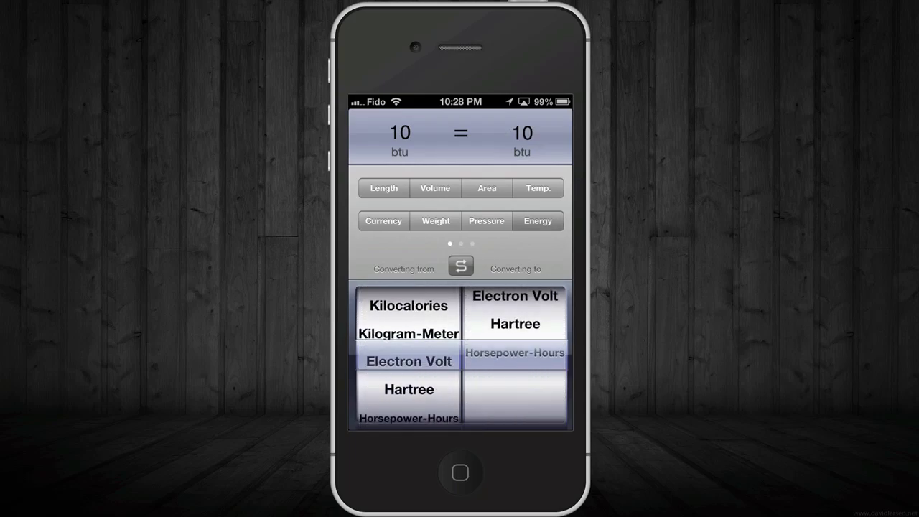
Step: Revisit Volume and Weight, then return to Energy and scroll the pickers up
left_click(436, 188)
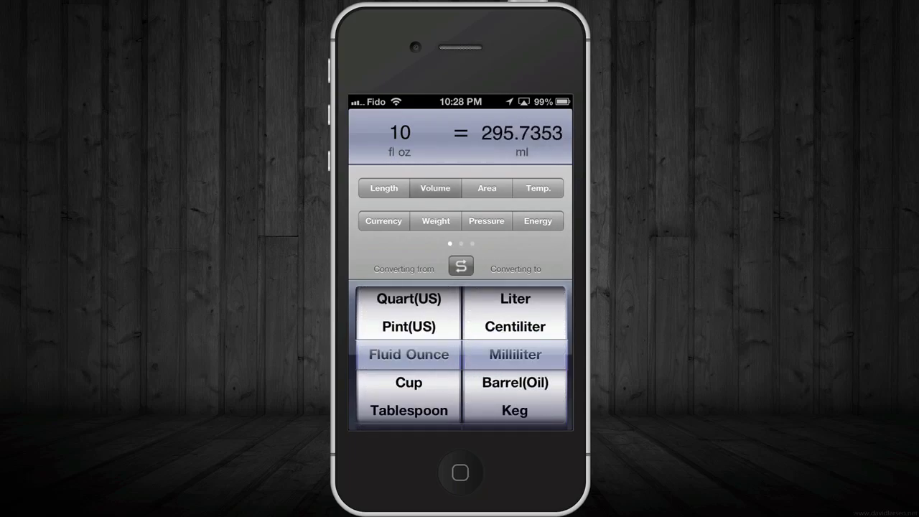
left_click(384, 188)
left_click(435, 220)
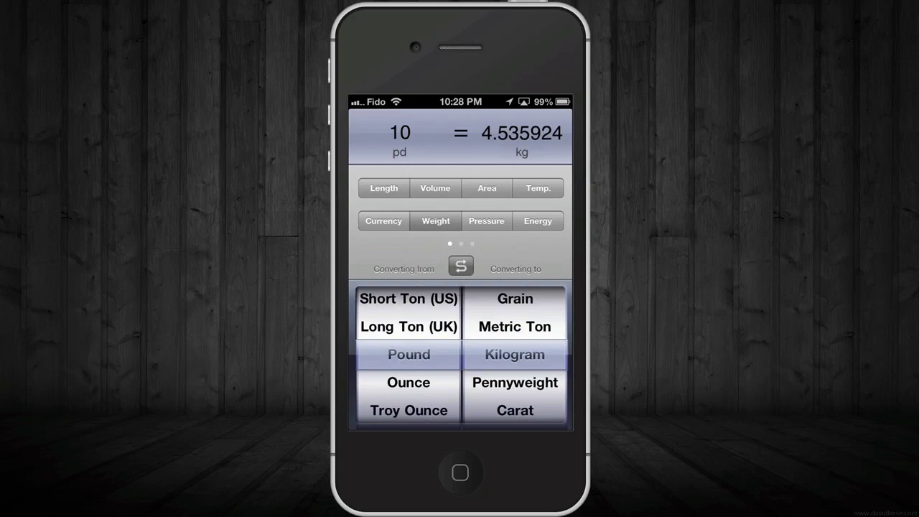
left_click(538, 220)
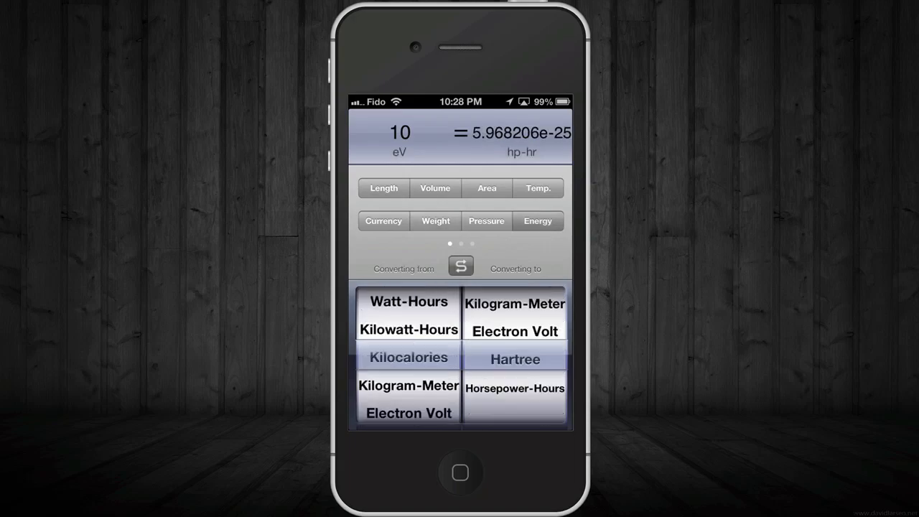
scroll(515, 354, "up", 2)
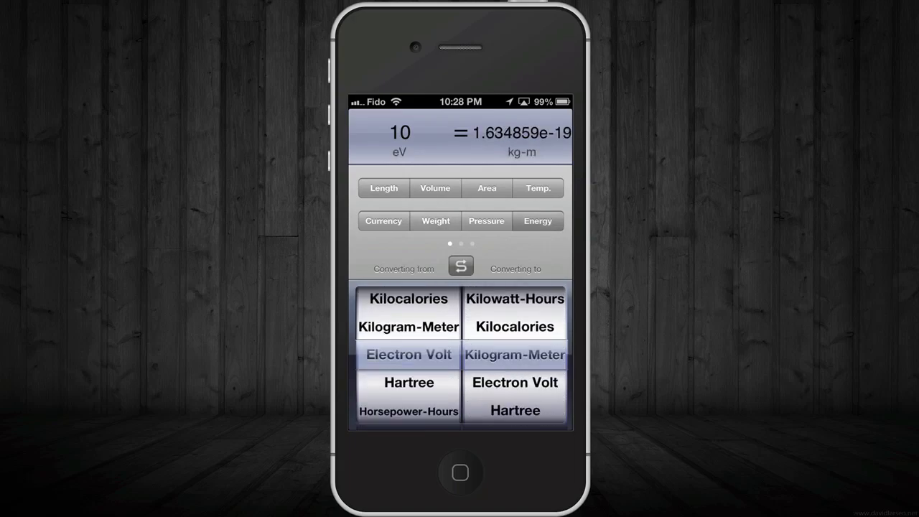
scroll(515, 354, "up", 5)
scroll(409, 354, "up", 5)
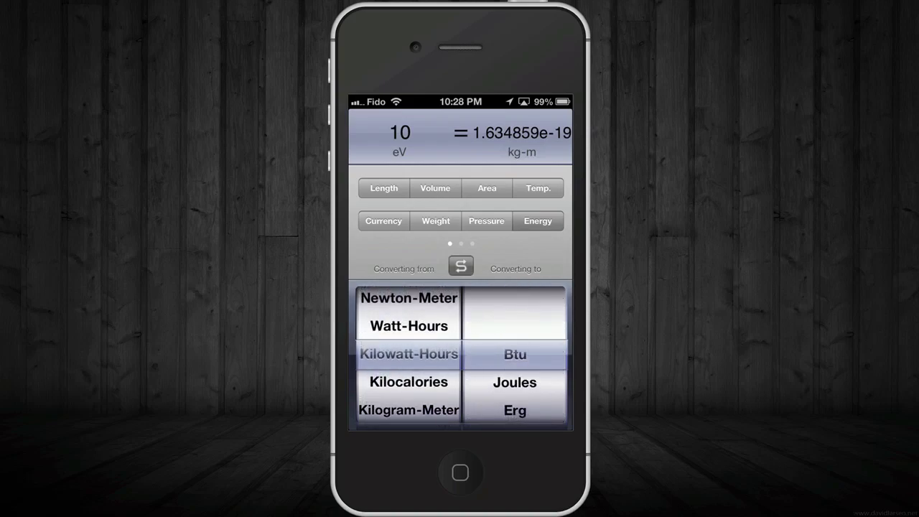
Step: Roll the energy pickers to Foot-Pound and Btu, showing 10 ft-pd = 0.01285067 btu
scroll(408, 355, "down", 1)
scroll(409, 354, "down", 2)
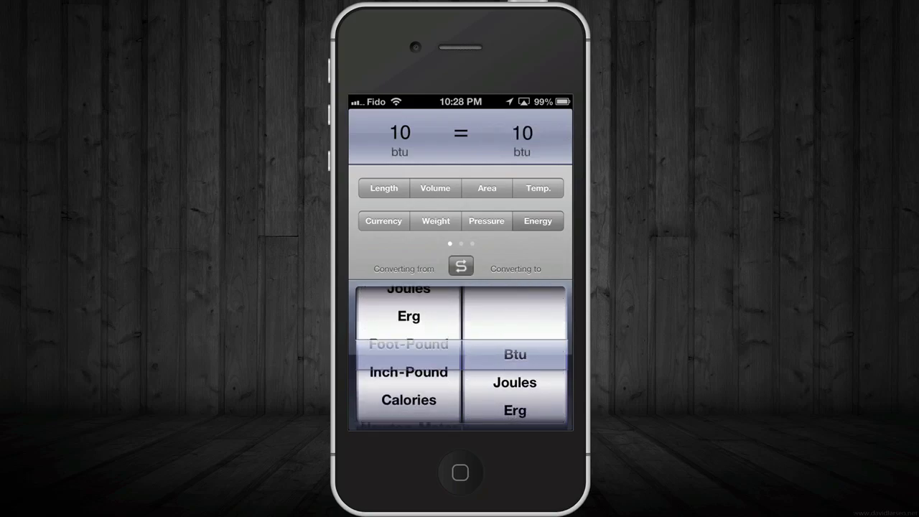
scroll(409, 354, "down", 1)
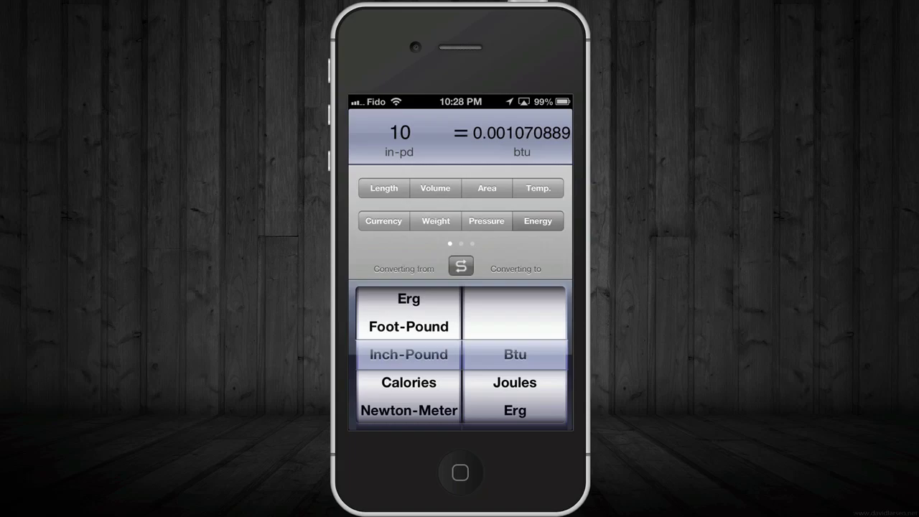
scroll(409, 355, "down", 8)
scroll(408, 354, "up", 7)
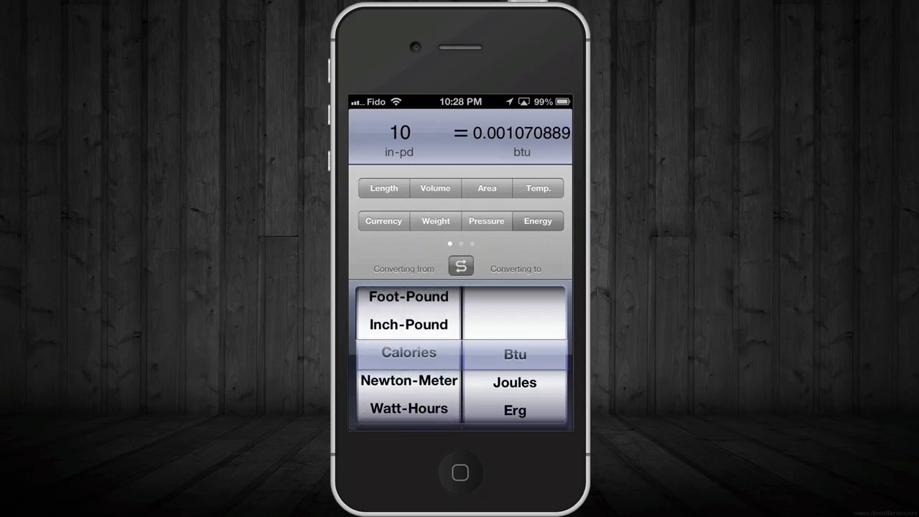
scroll(409, 354, "up", 2)
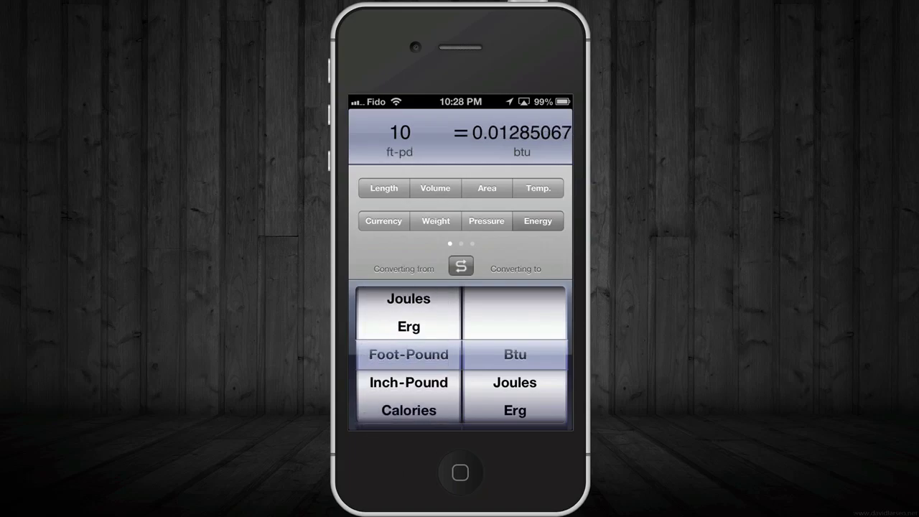
left_click(538, 188)
Step: In Pressure, set psf to Inches of Mercury (10 psf = 0.1414066 inHg)
left_click(487, 221)
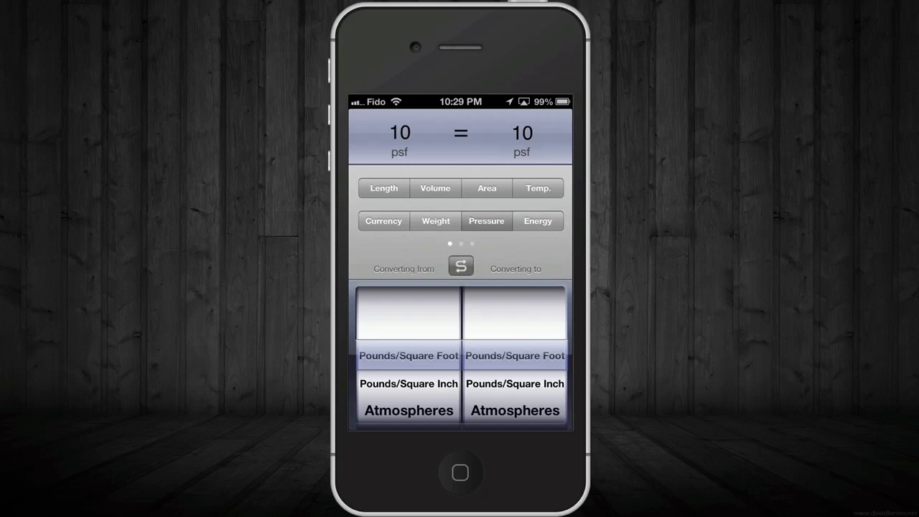
scroll(515, 355, "down", 3)
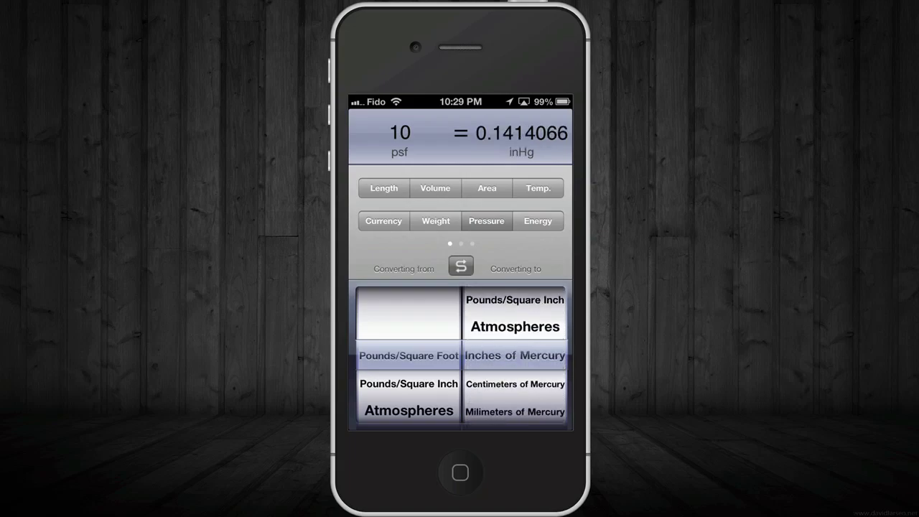
left_click(384, 188)
left_click(436, 188)
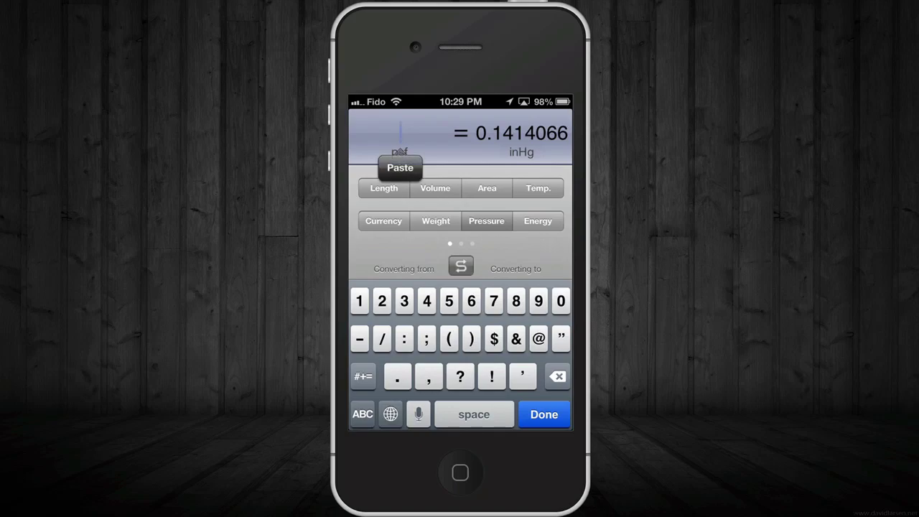
Step: Enter 55777 psf to get 788.7233 inHg, then flip through Temperature and Currency
type("5577")
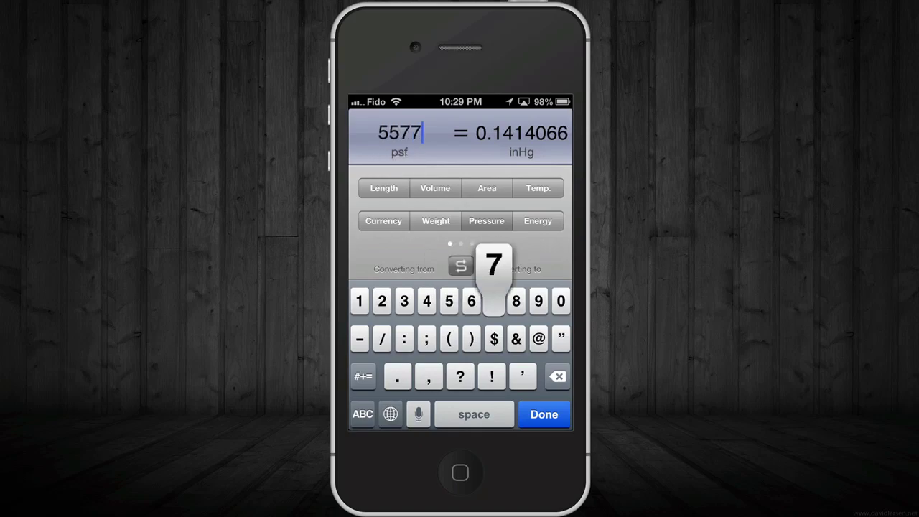
type("7")
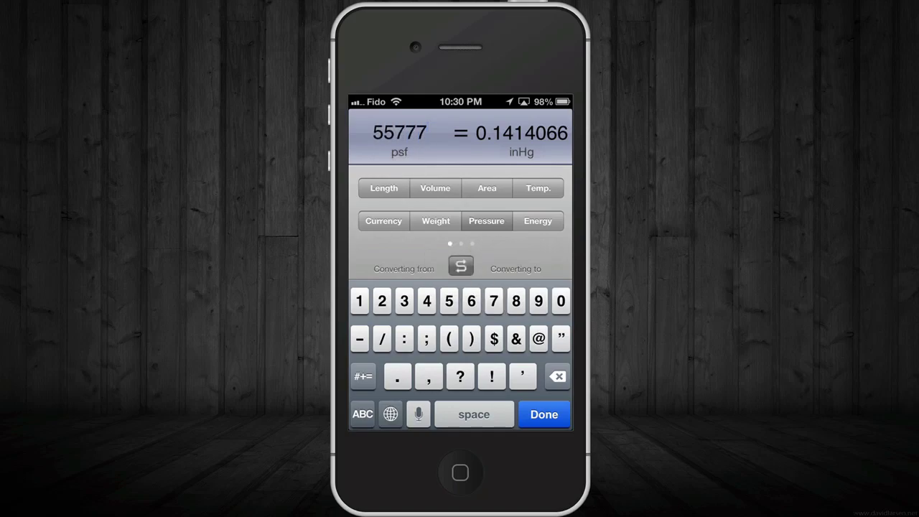
key("Return")
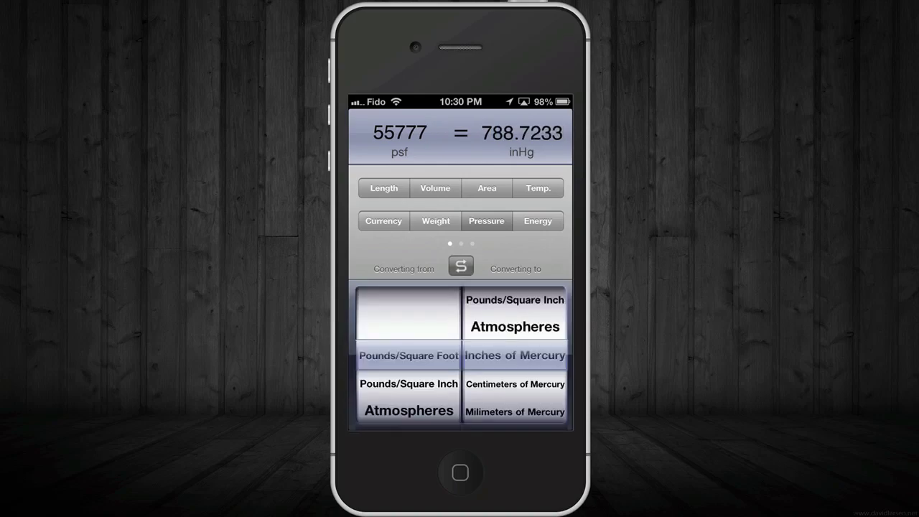
left_click(538, 188)
left_click(384, 222)
left_click(538, 188)
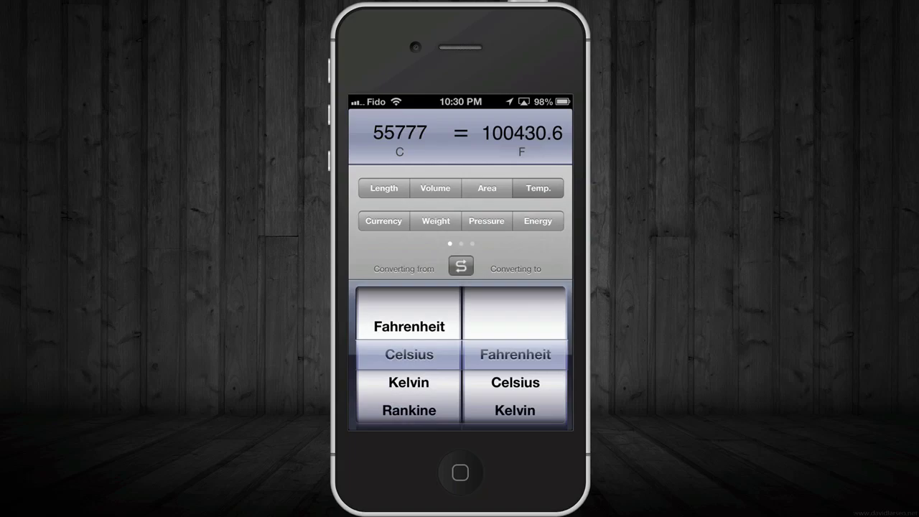